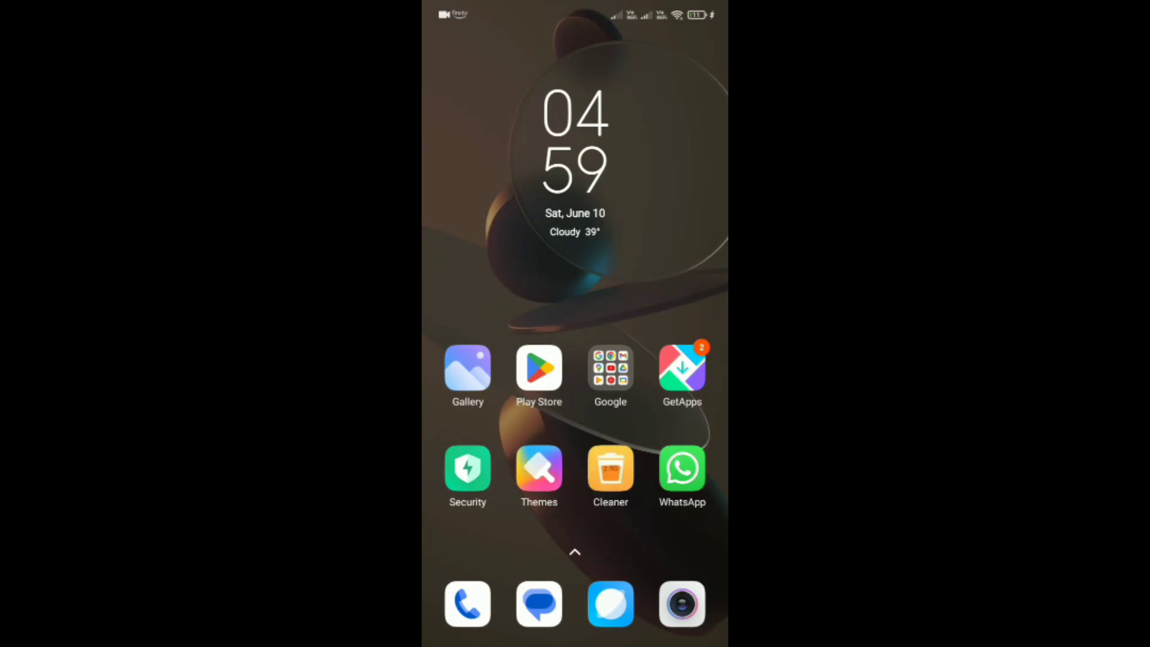
Swipe to the home-screen page with Discord and launch the app.
drag(665, 270, 485, 270)
click(682, 267)
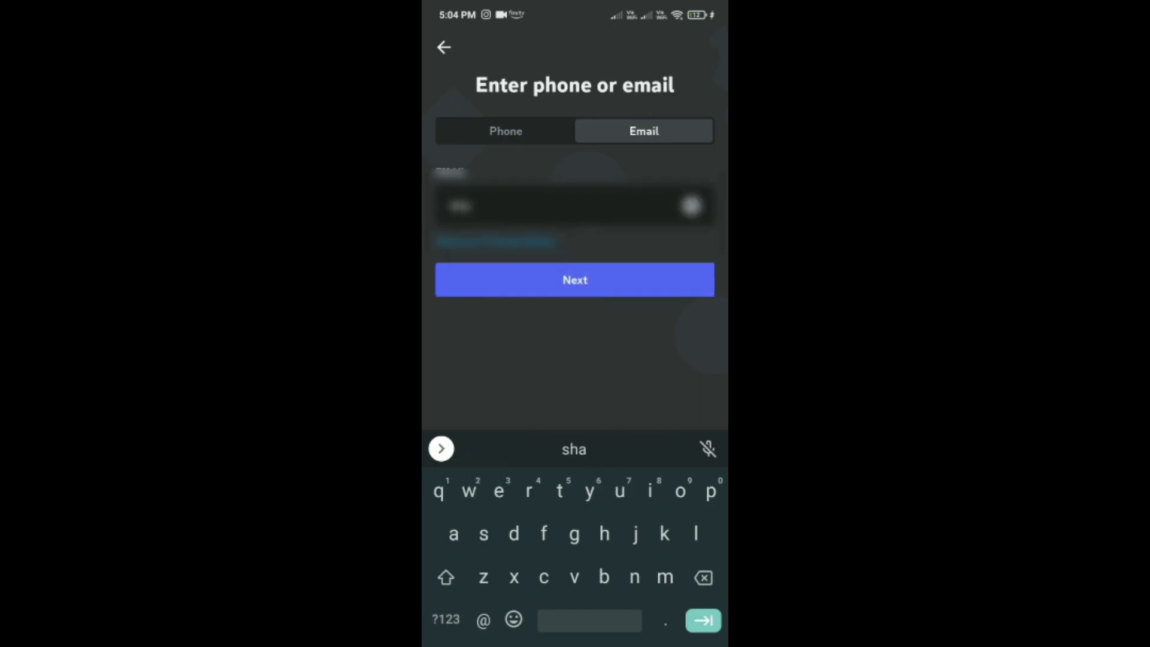
Clear the email field, enter the full email address, and submit it.
click(629, 448)
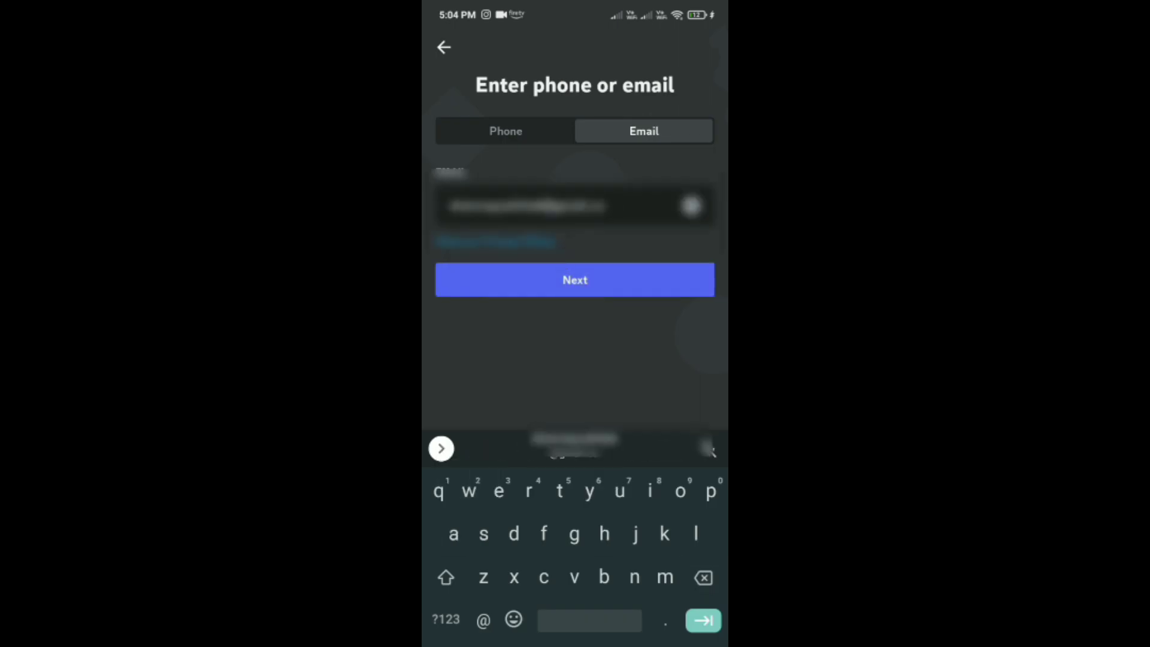
click(704, 577)
key(BackSpace)
key(BackSpace)
key(BackSpace)
key(BackSpace)
key(BackSpace)
key(BackSpace)
key(BackSpace)
key(BackSpace)
key(BackSpace)
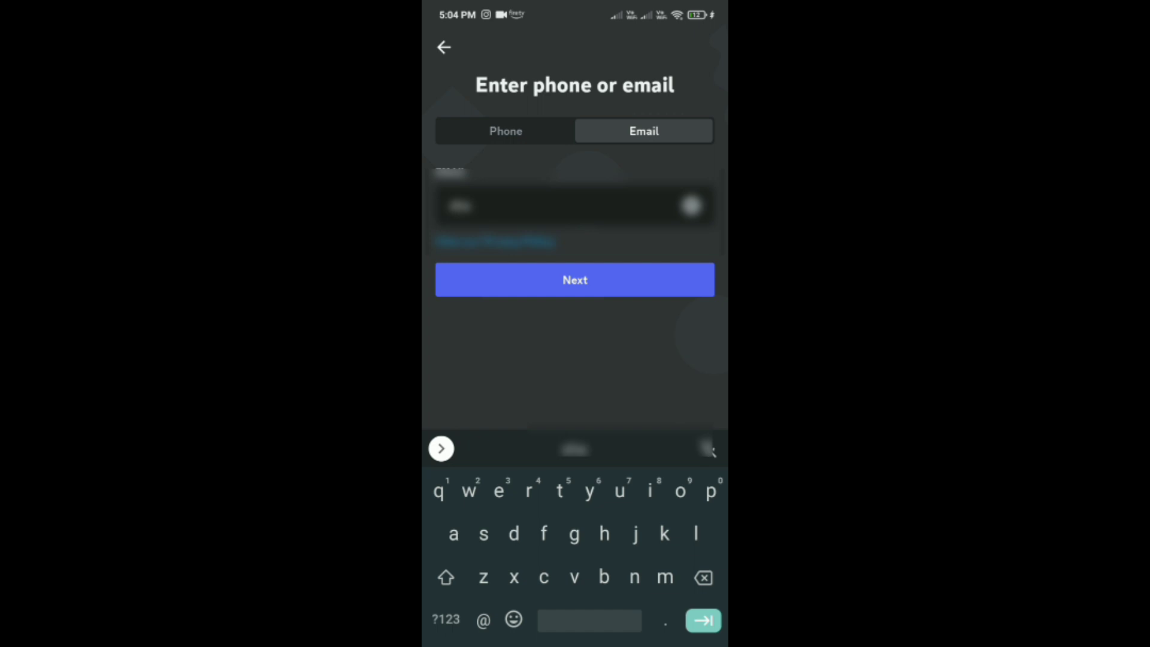
text(sh)
click(572, 445)
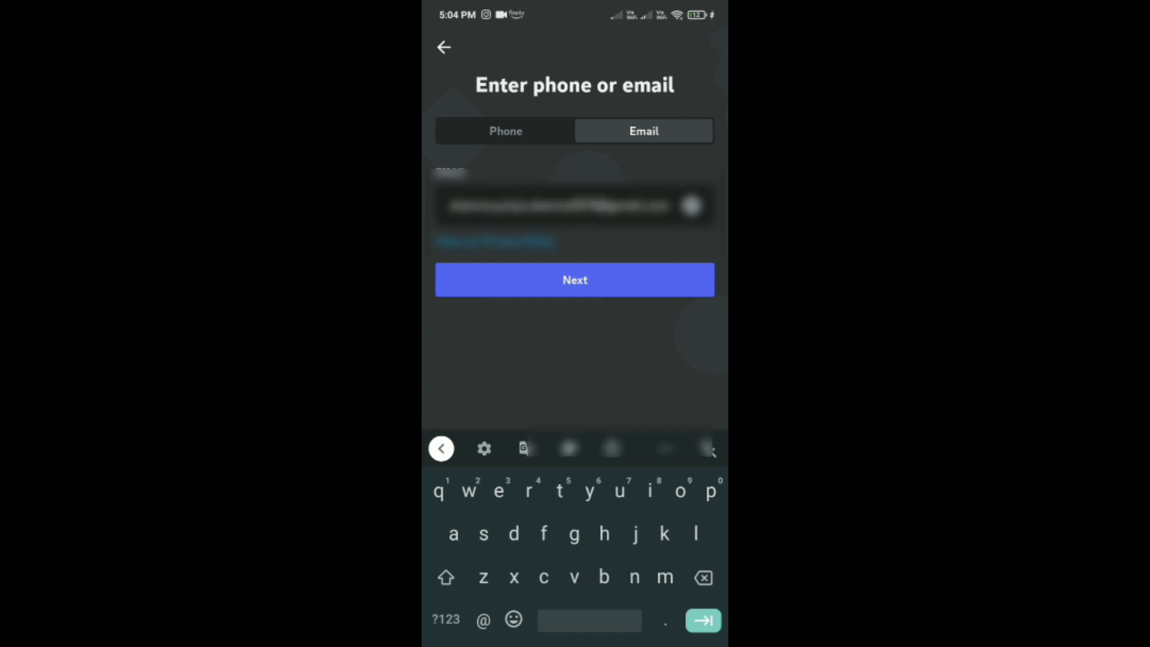
click(575, 279)
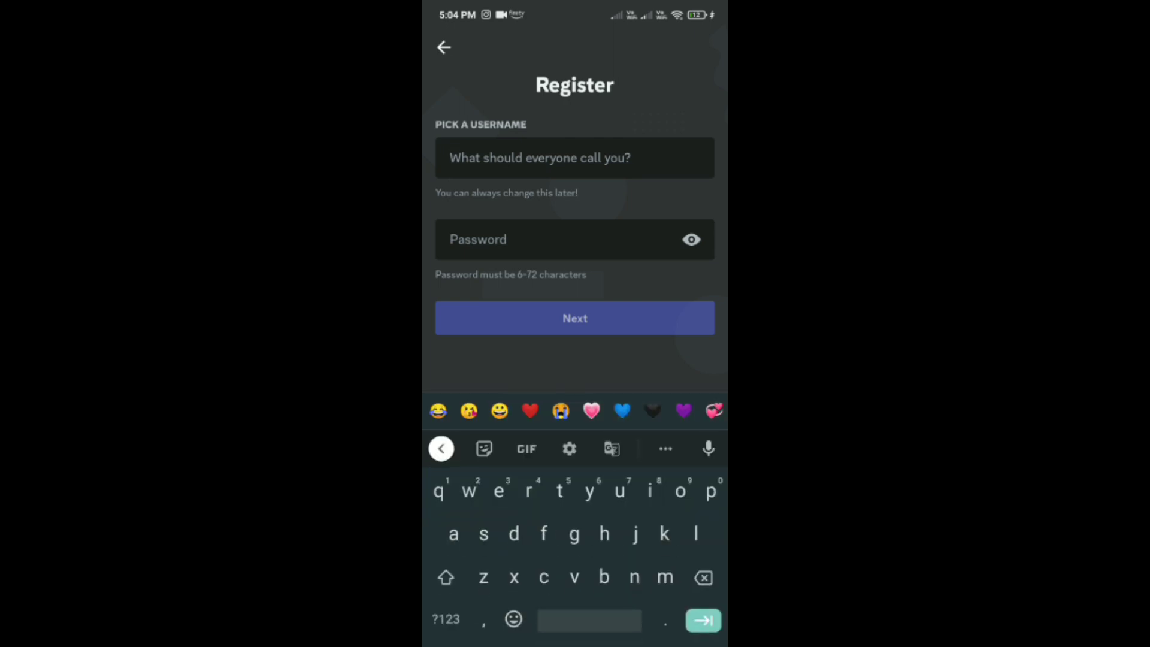
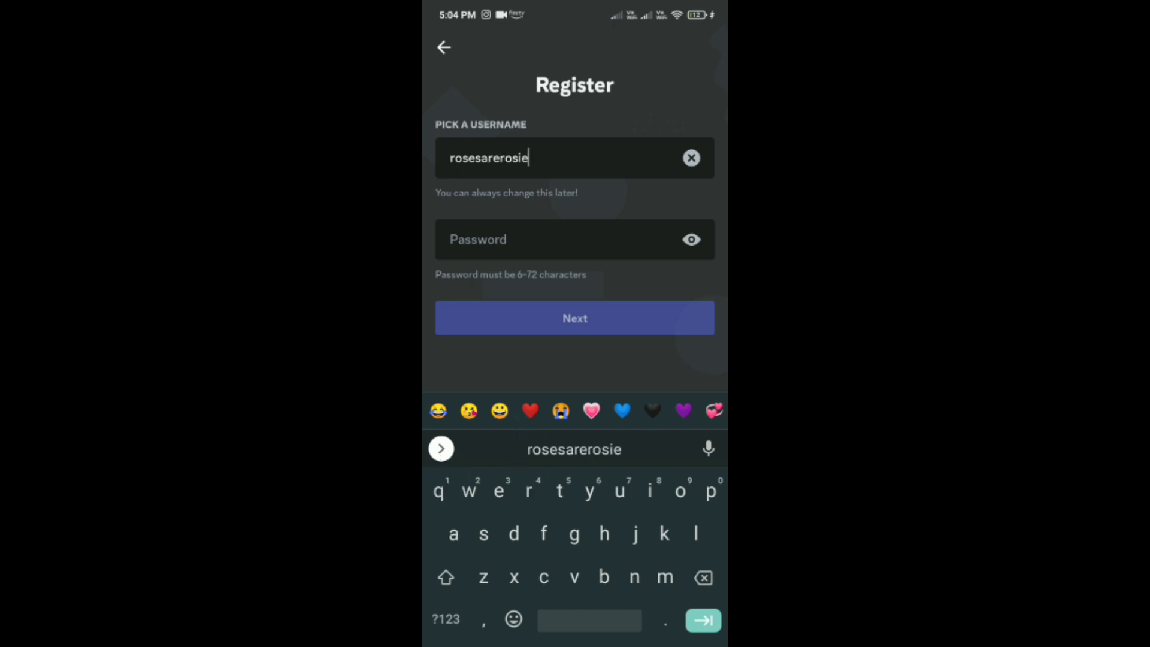
key(Tab)
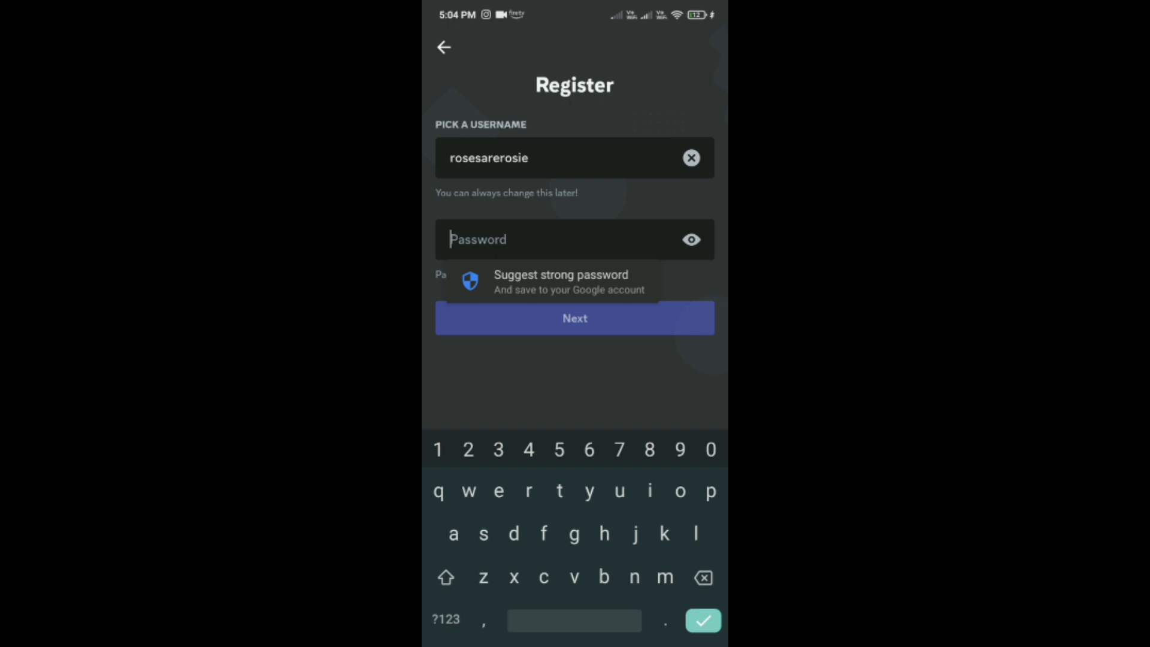
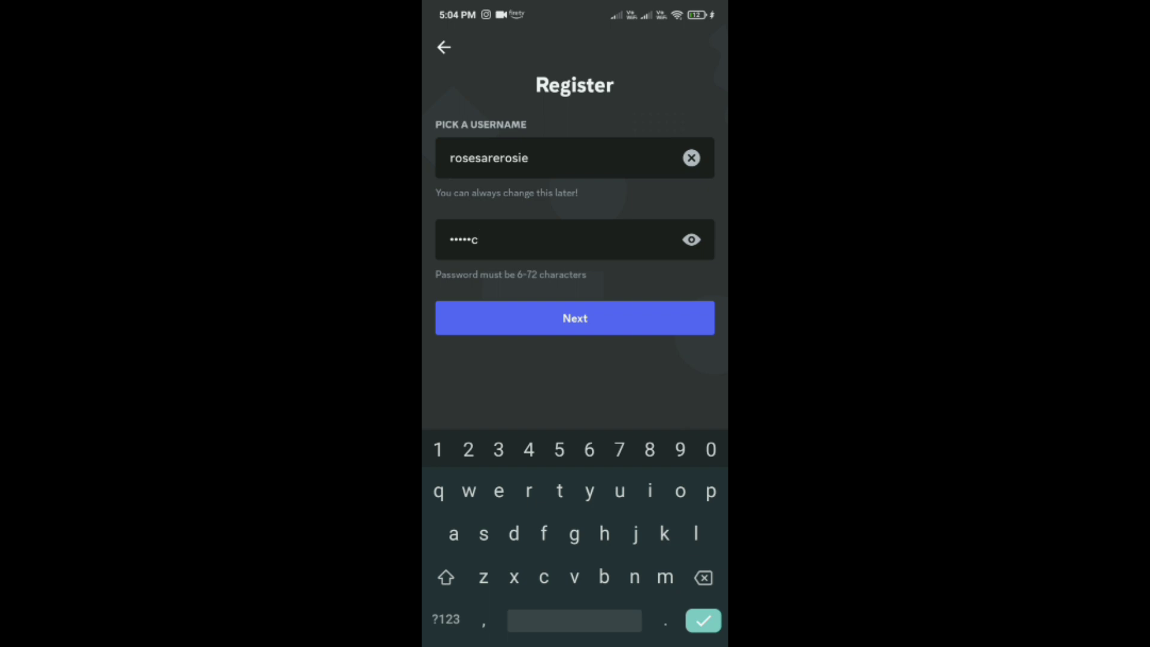
click(442, 318)
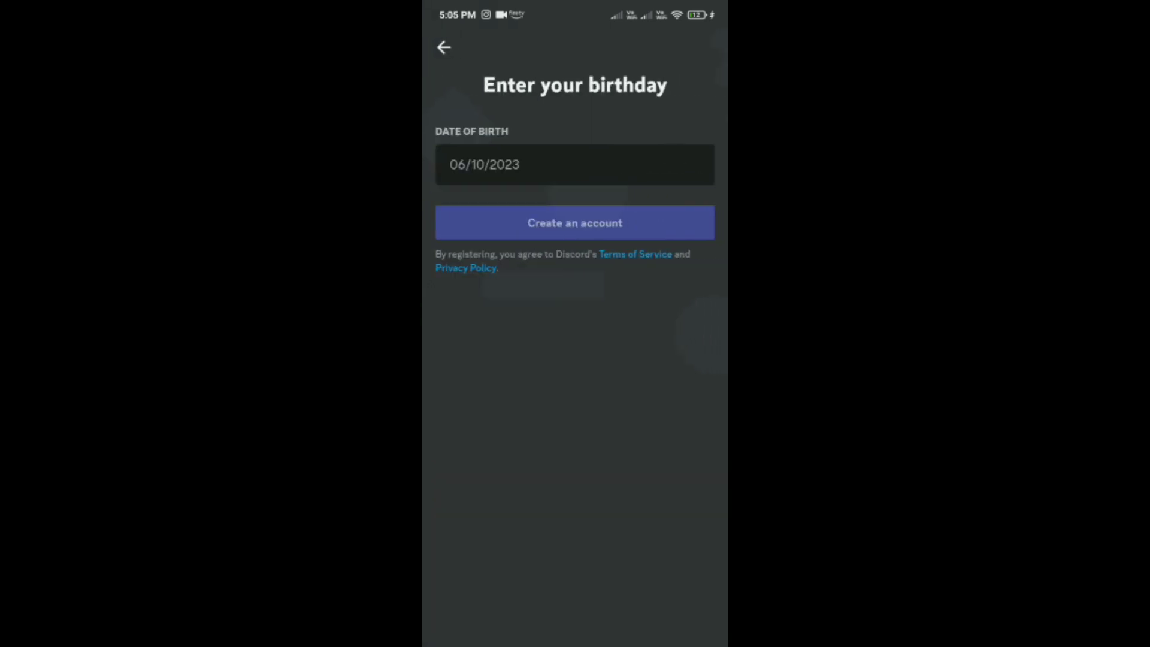
click(575, 165)
mouse_move(635, 306)
mouse_down()
mouse_move(635, 413)
mouse_move(582, 323)
mouse_up()
mouse_move(522, 386)
mouse_down()
mouse_move(523, 306)
mouse_move(522, 396)
mouse_up()
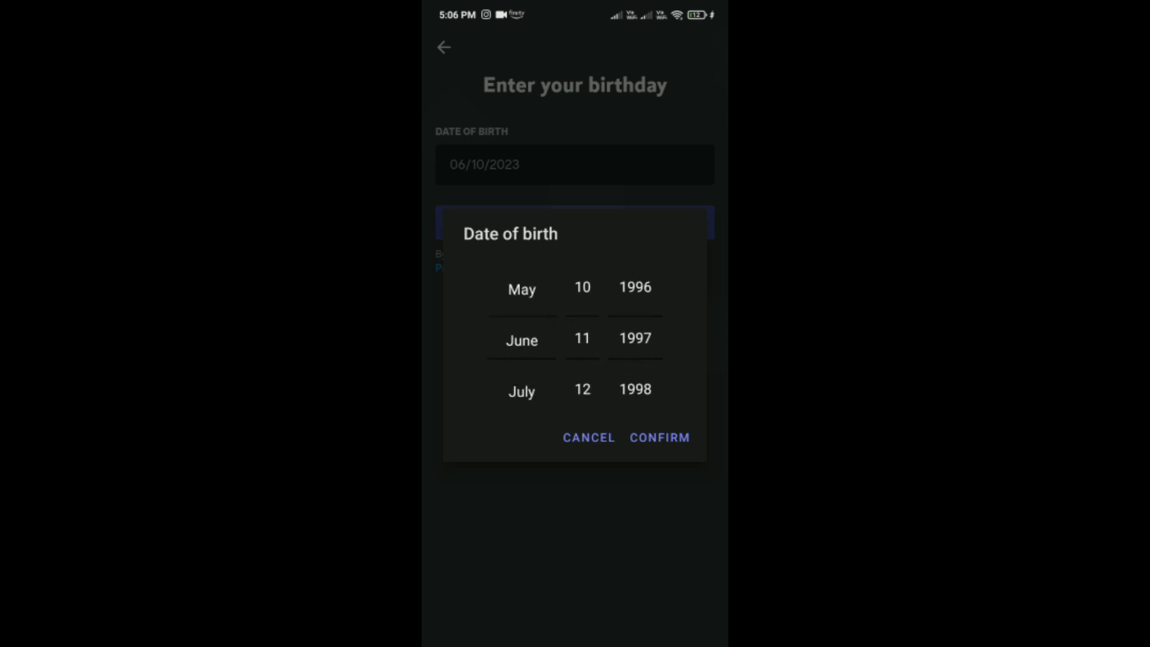
drag(522, 297, 522, 405)
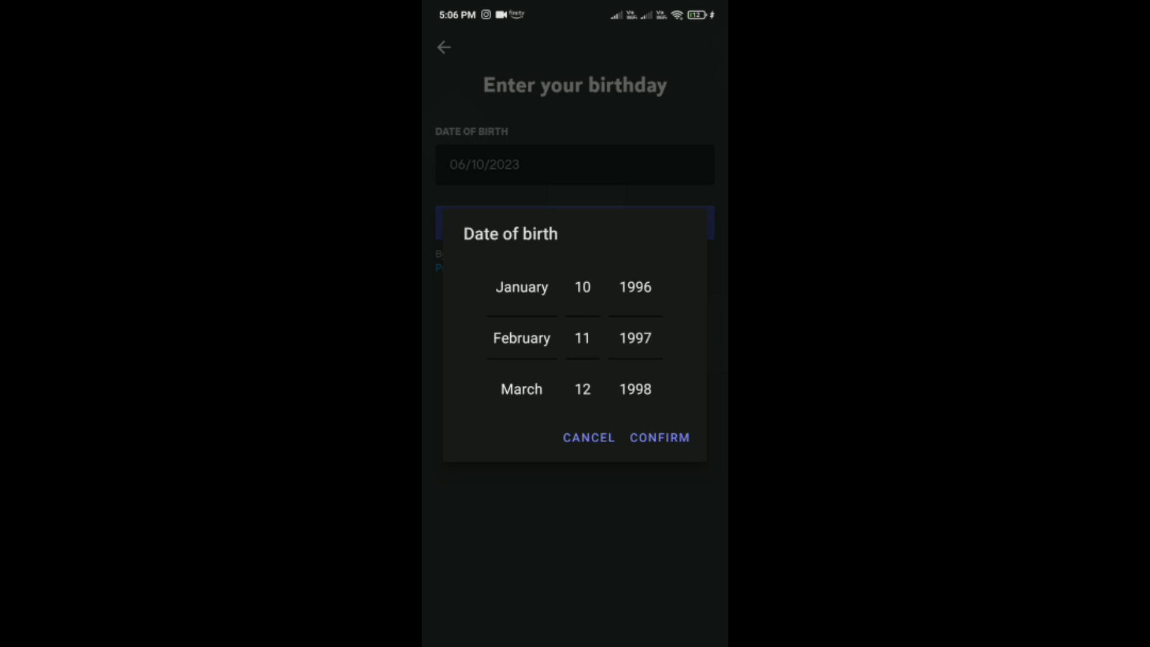
click(660, 438)
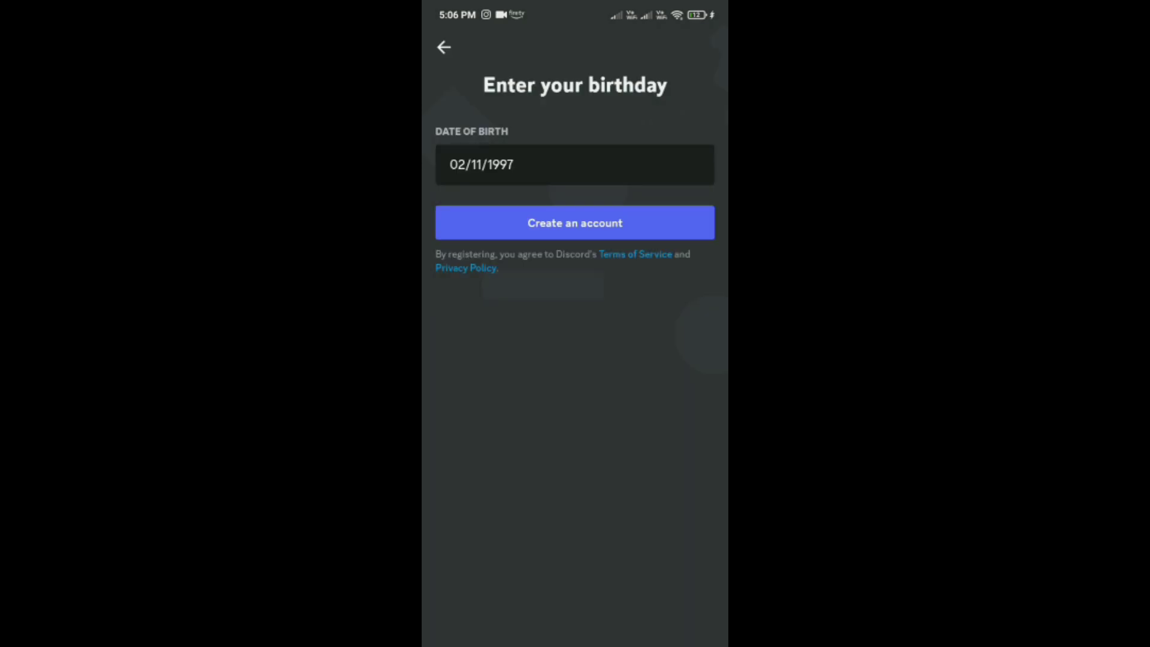
click(576, 223)
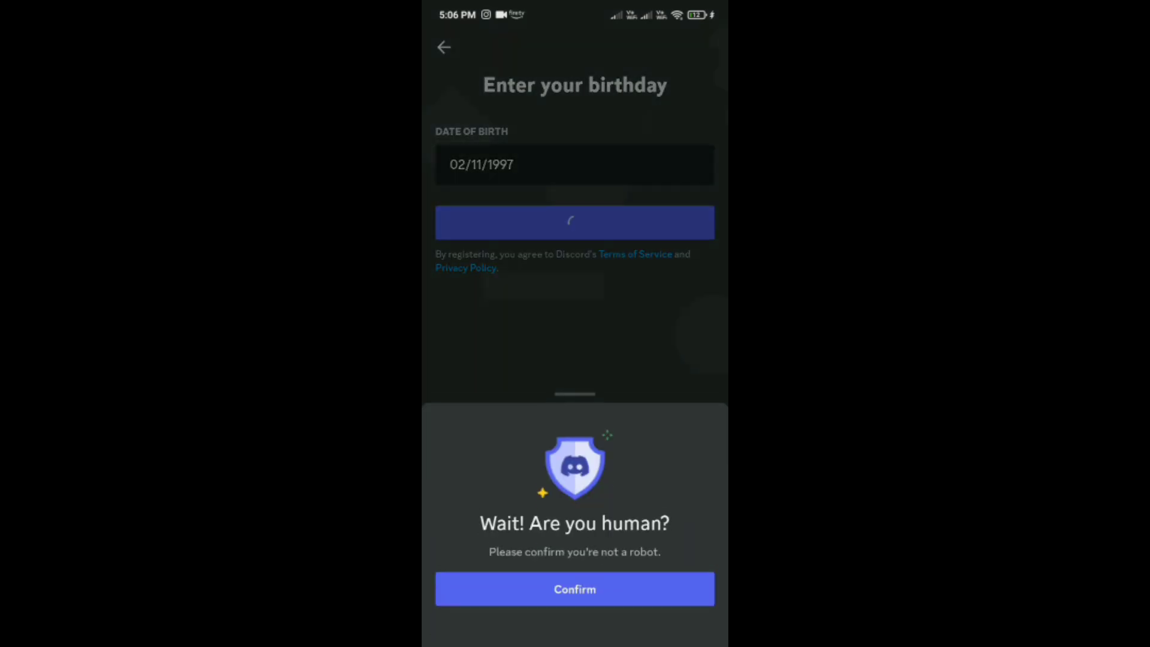
Confirm not being a robot and select the animal images in the hCaptcha grid.
click(576, 589)
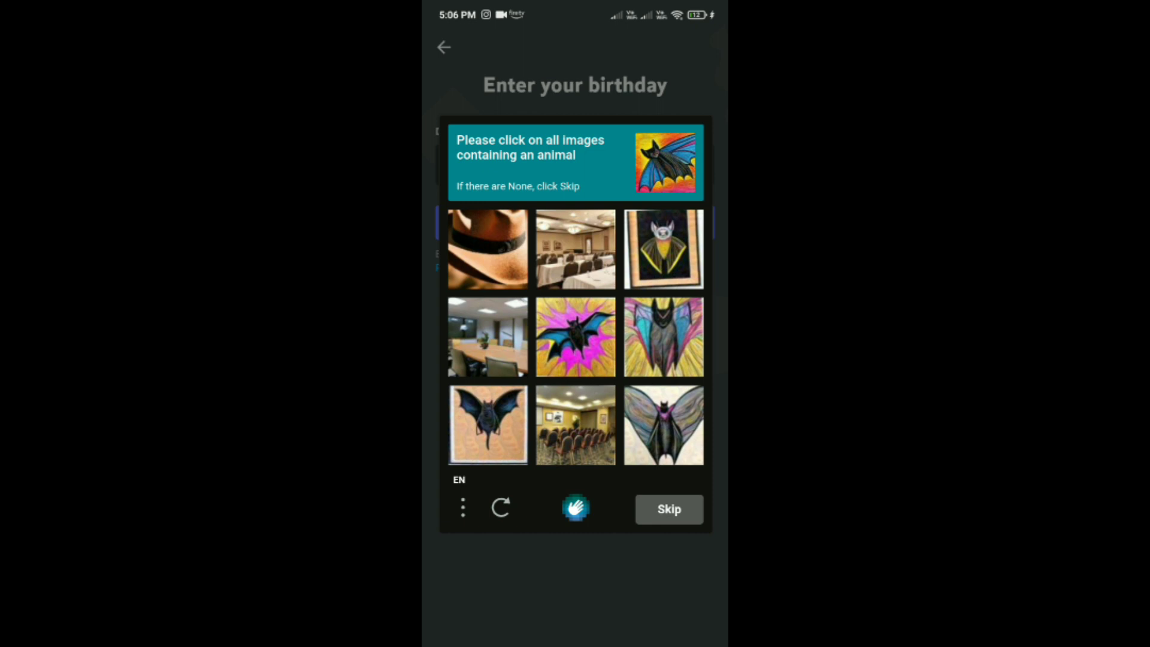
click(664, 249)
click(576, 337)
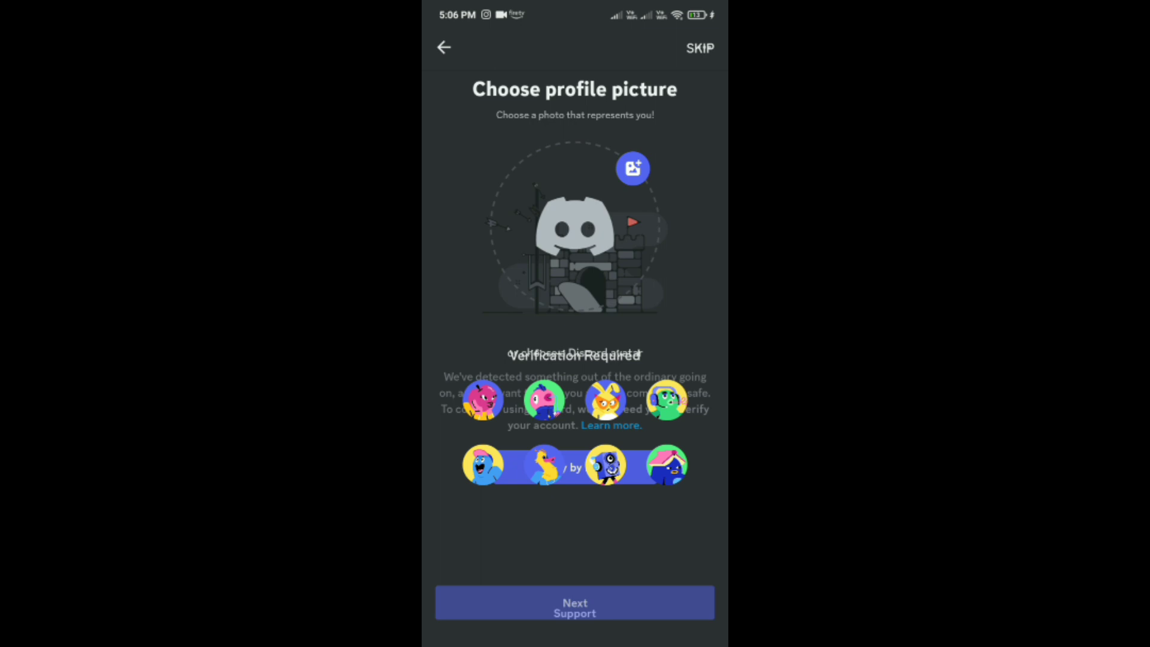
Set a cropped gallery photo as the profile picture, then resend the verification email.
click(632, 168)
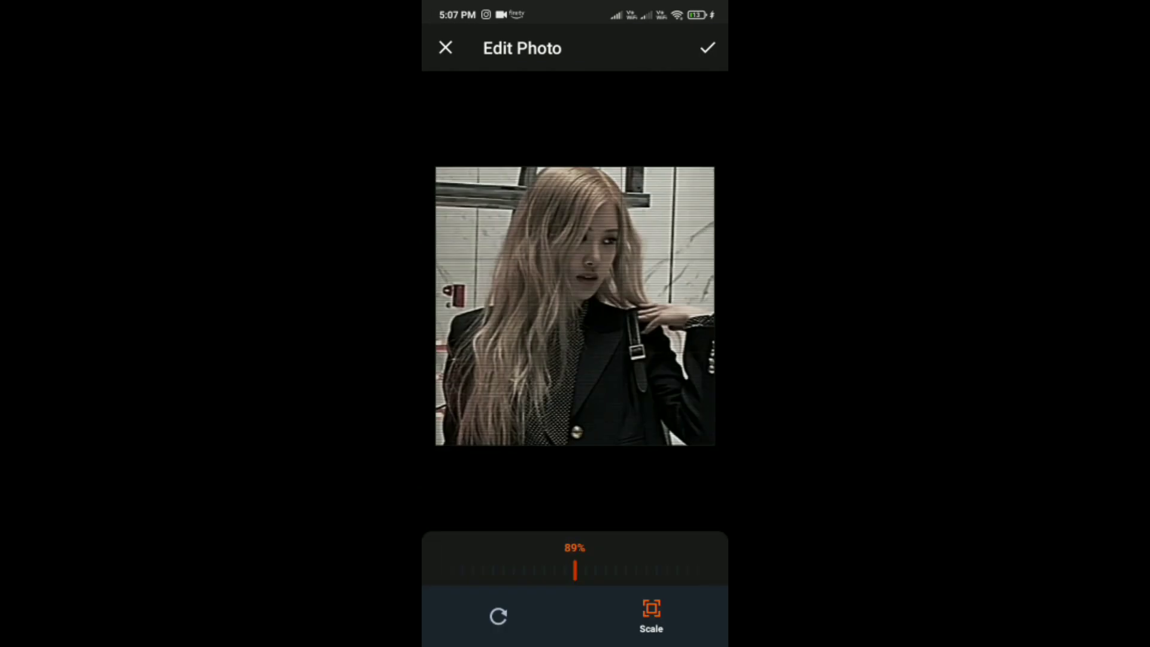
click(707, 48)
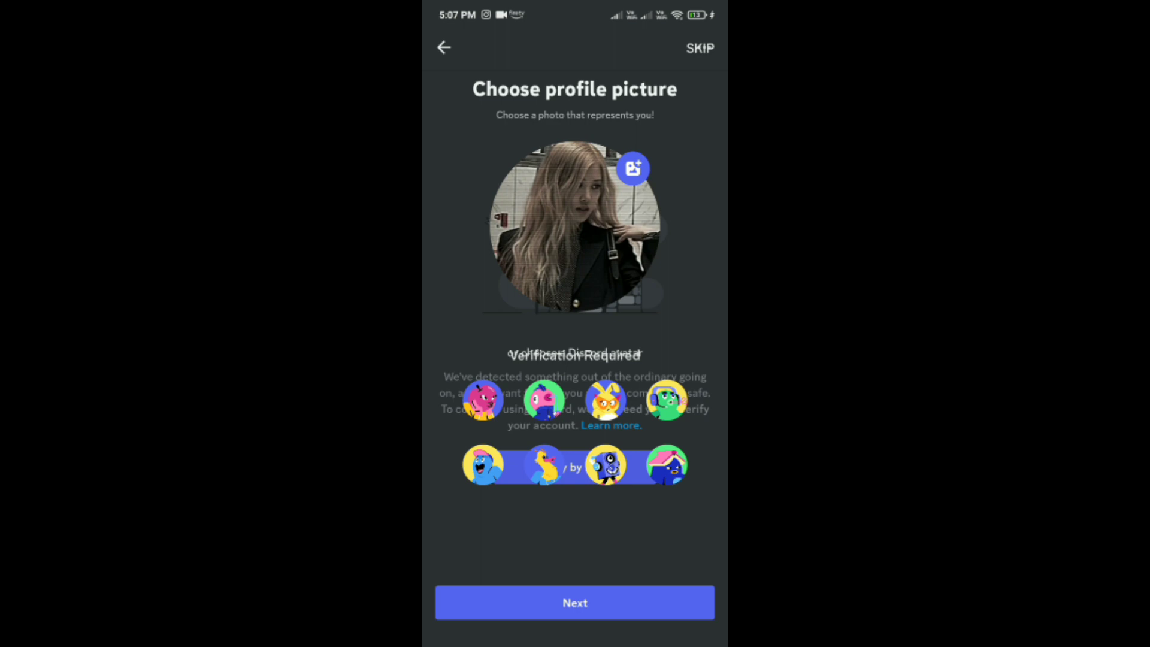
click(575, 603)
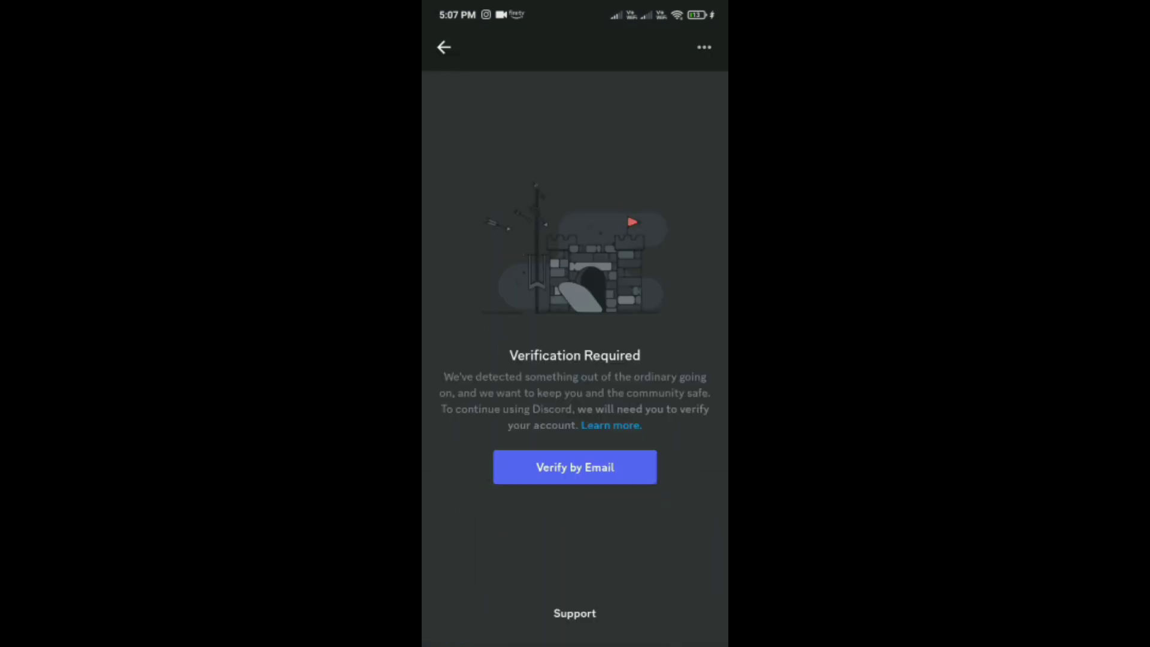
click(574, 467)
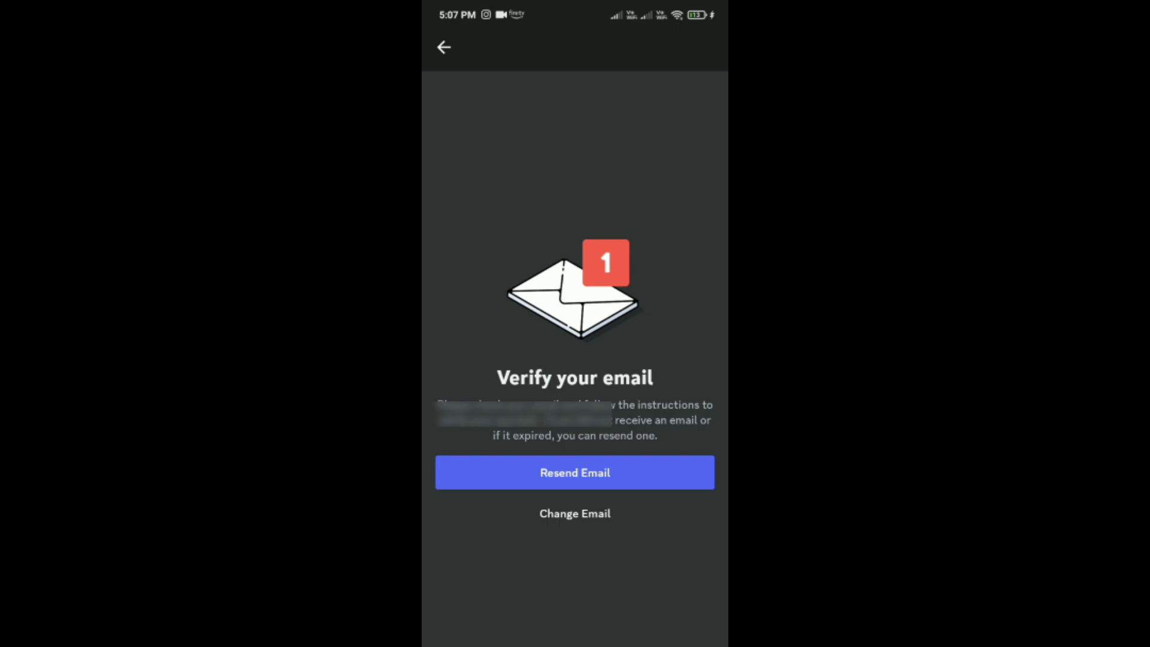
click(575, 472)
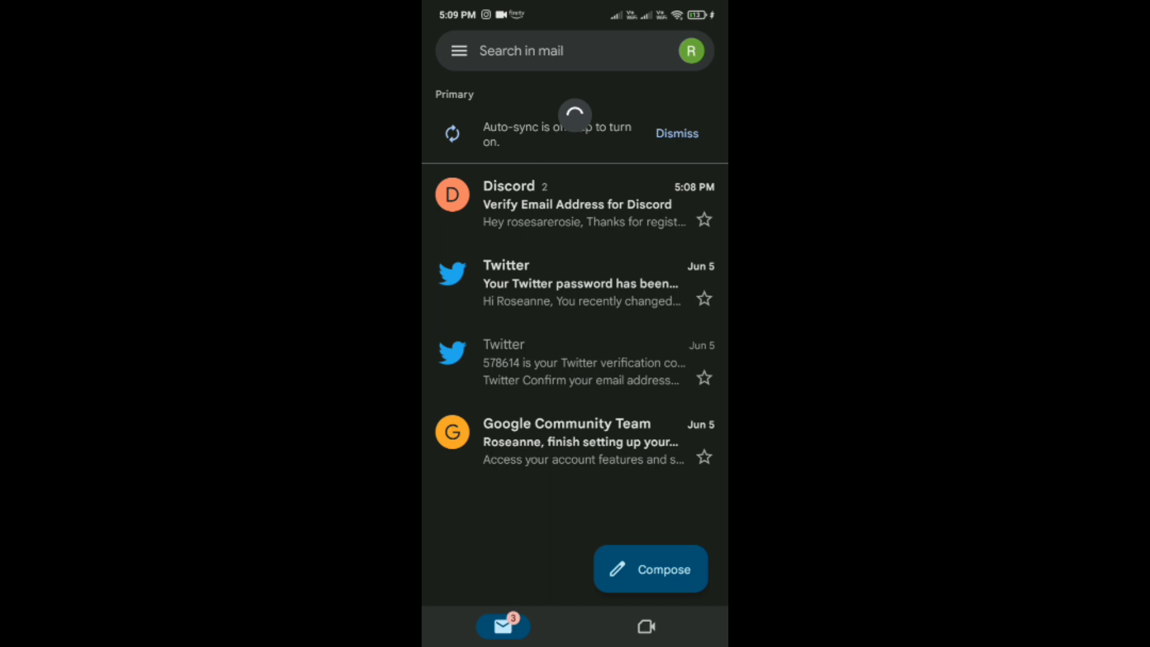
Open Discord's Verify Email Address message at the top of the Gmail inbox.
click(575, 204)
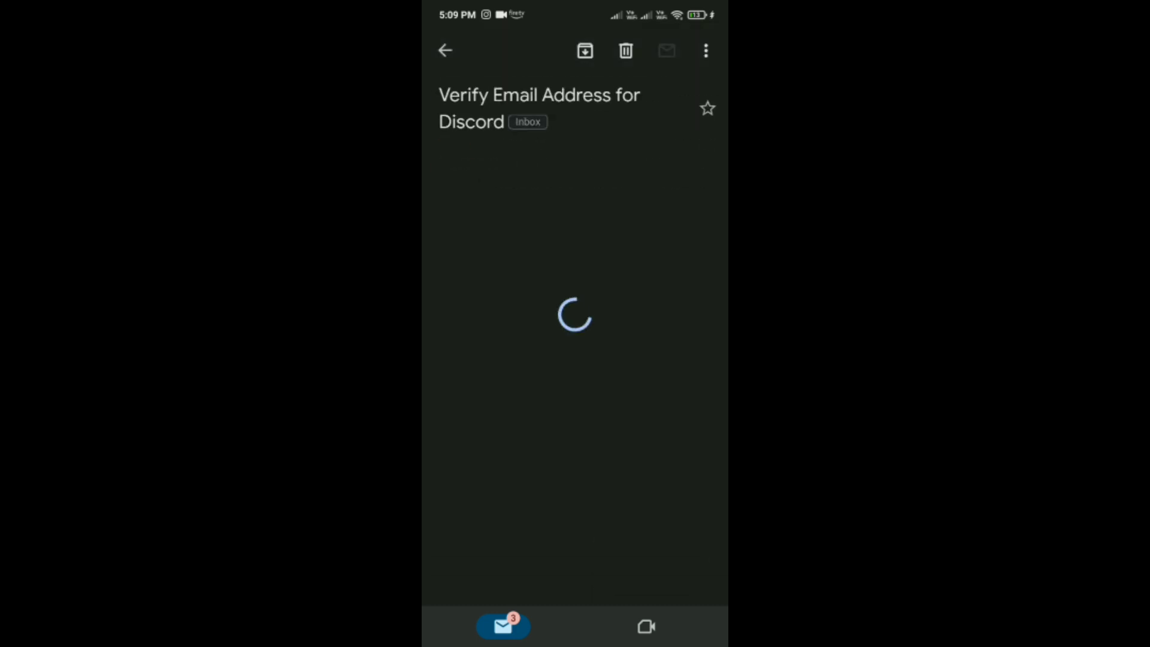
scroll(576, 360, down, 1)
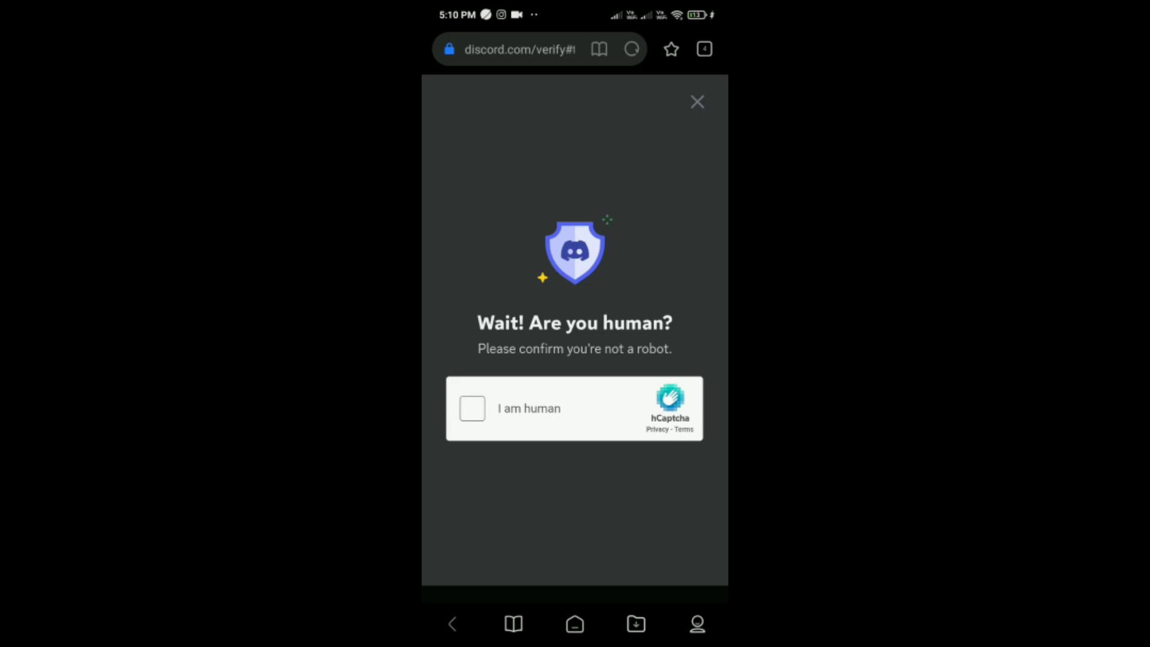
Pass the I am human check, reach the empty Direct Messages screen, then return home.
click(472, 409)
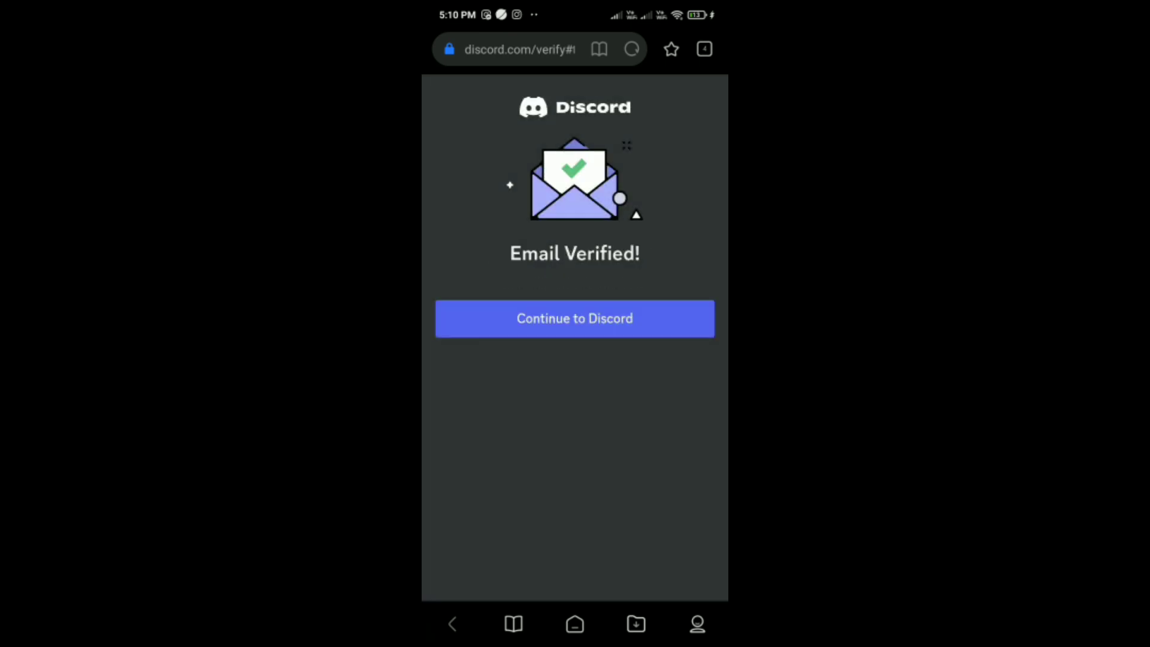
click(574, 318)
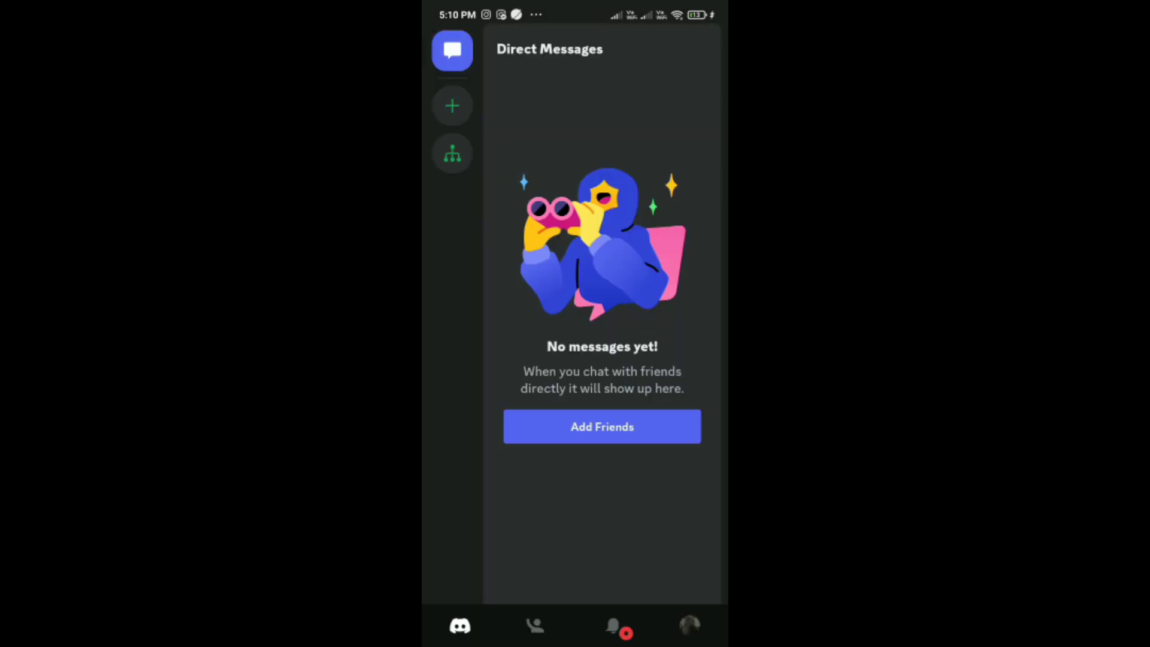
drag(726, 448, 700, 448)
drag(665, 270, 485, 271)
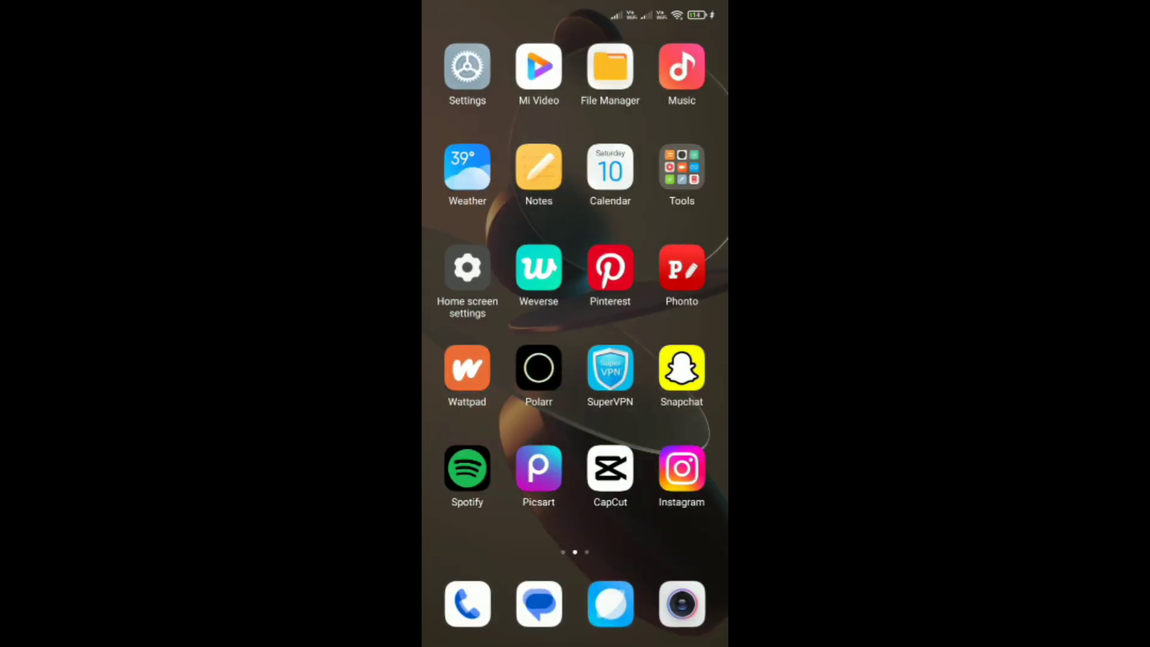